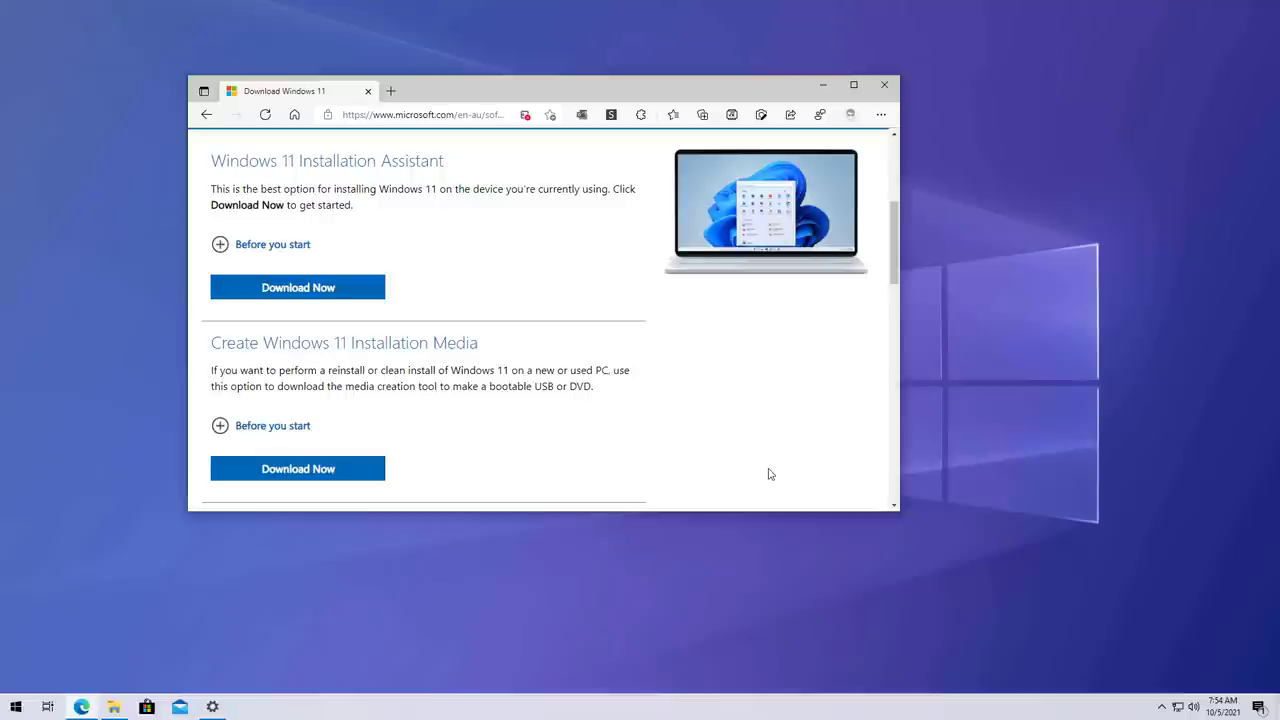
Download the Windows 11 Installation Assistant installer from Edge and save it to Downloads
click(331, 291)
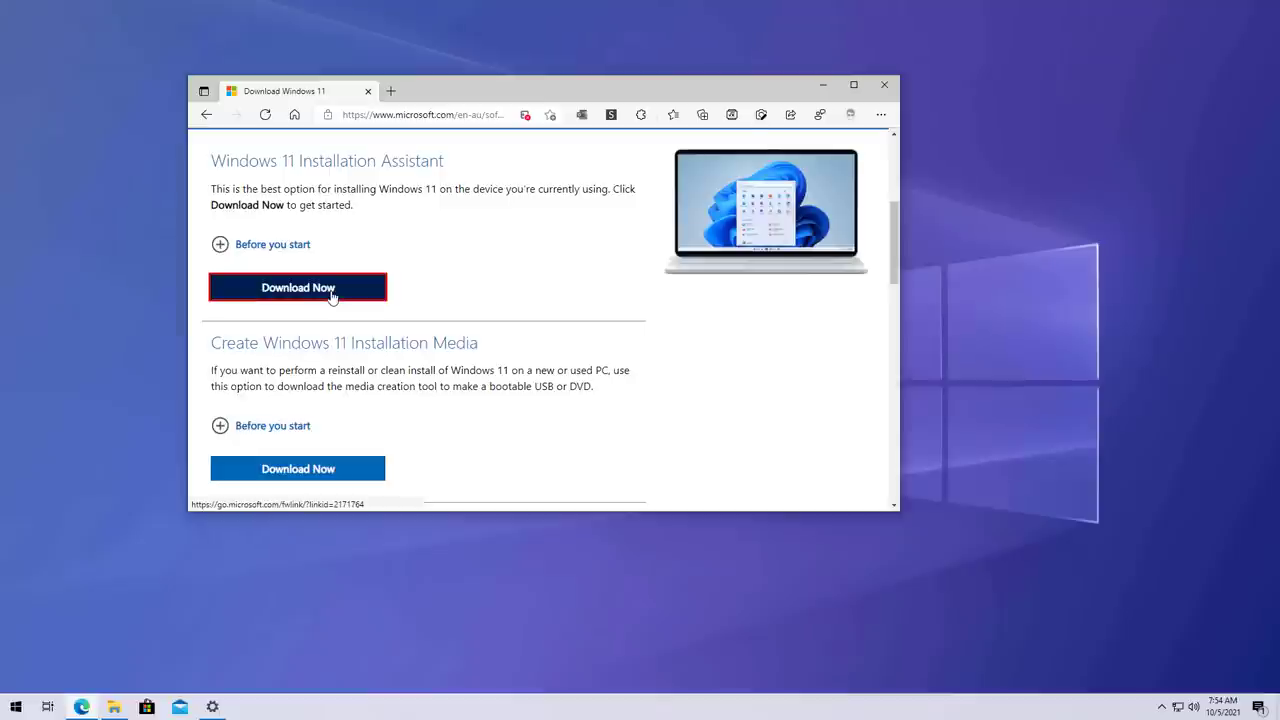
click(620, 185)
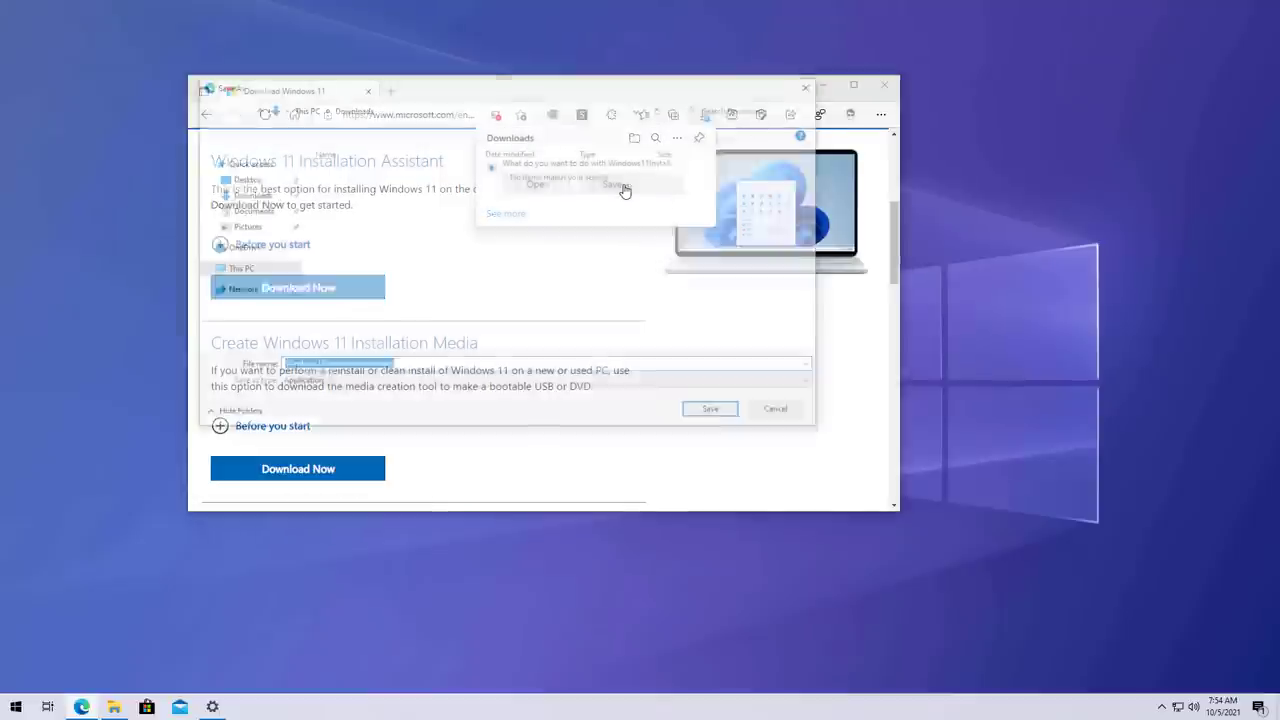
click(710, 414)
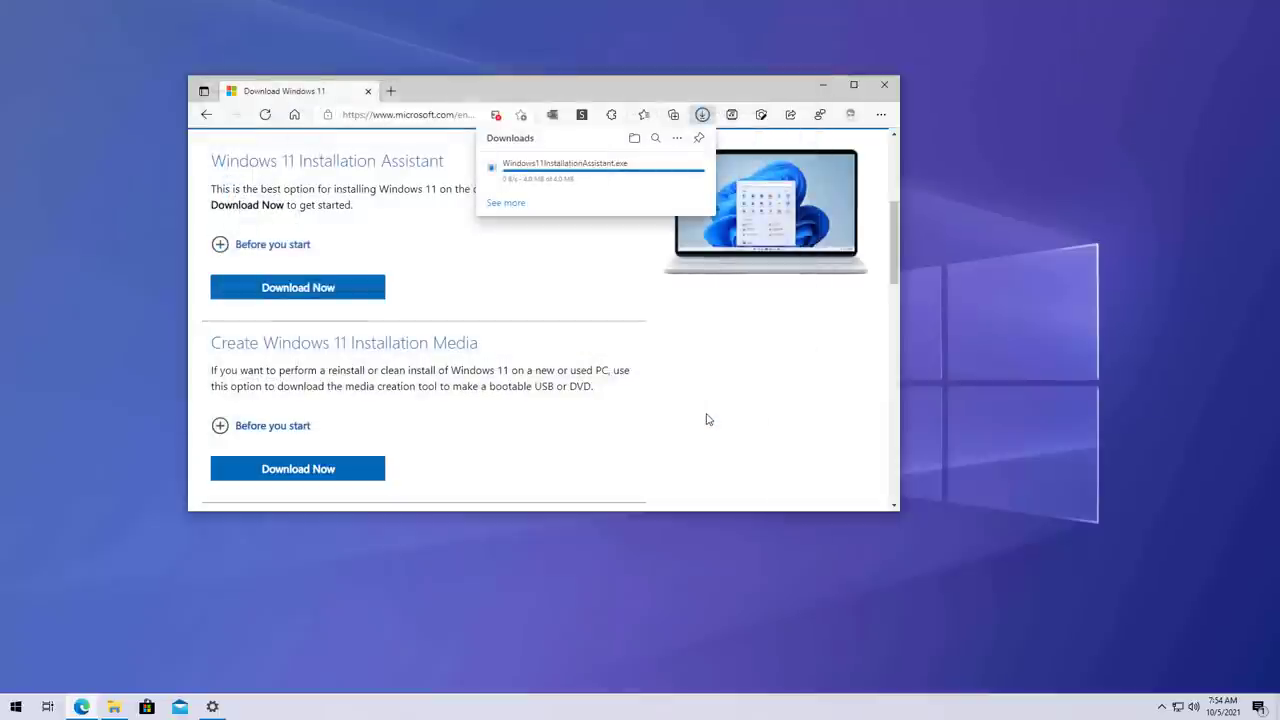
mouse_move(565, 168)
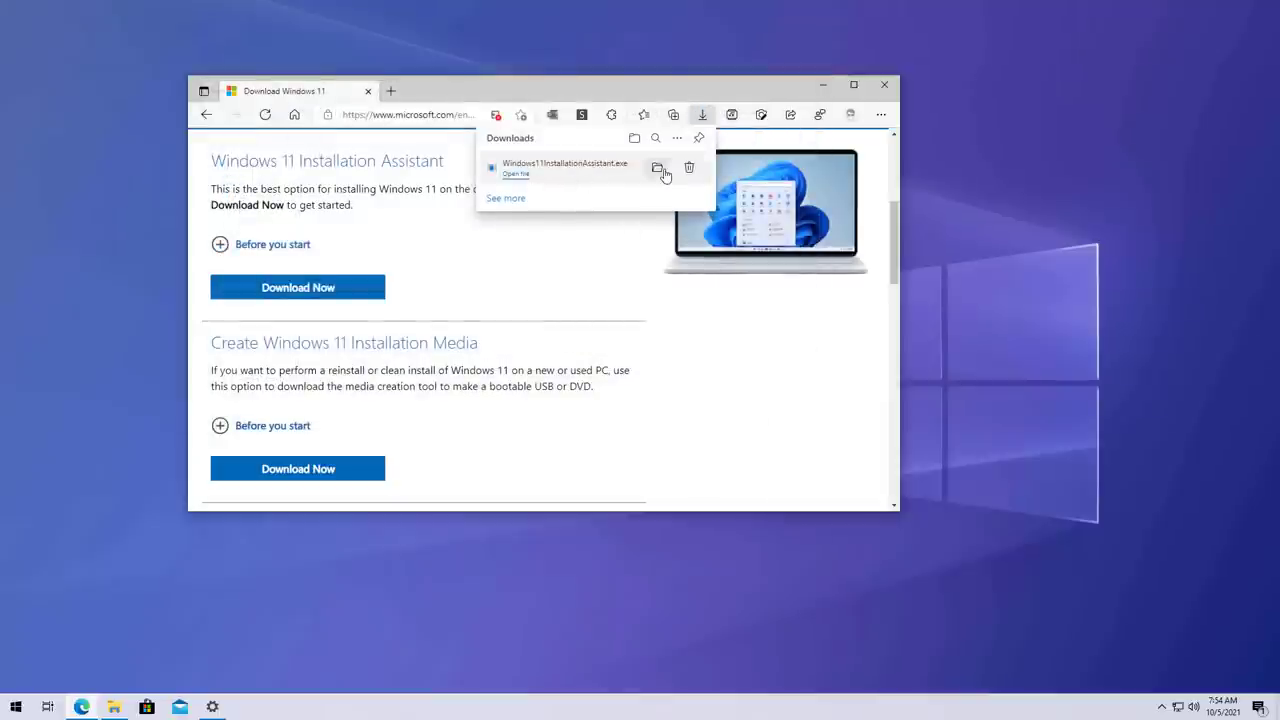
click(658, 170)
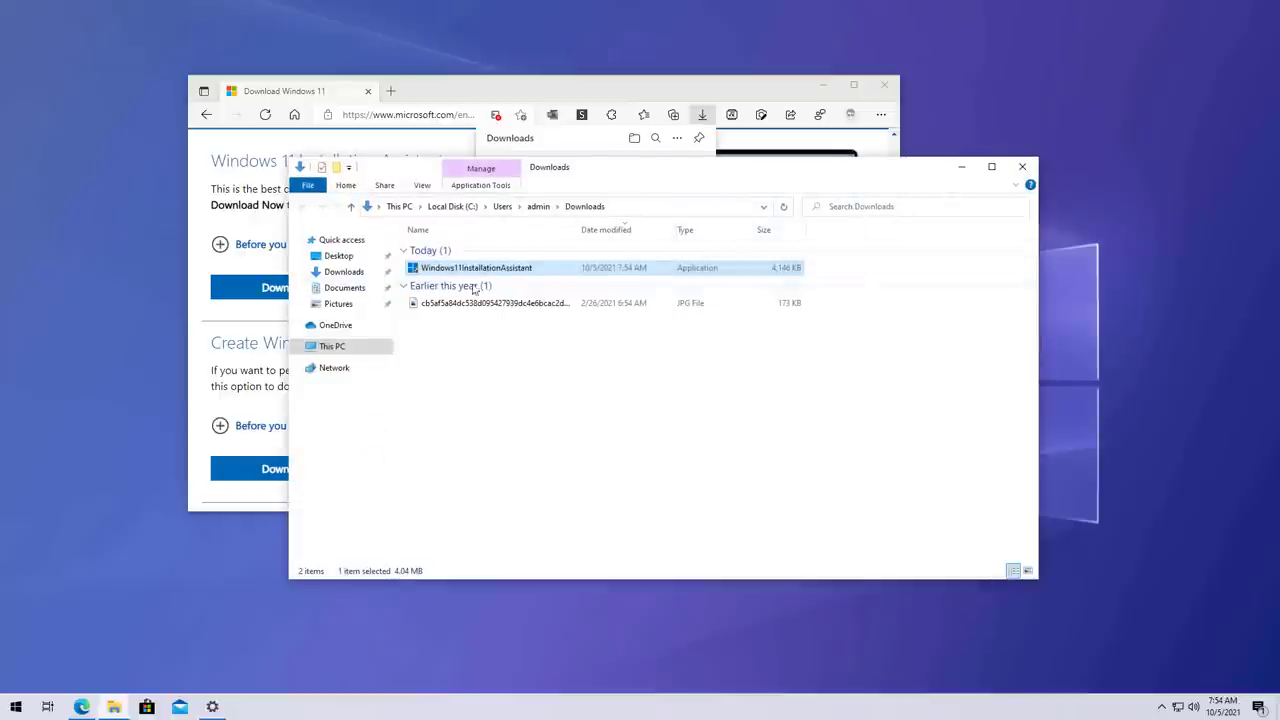
mouse_move(470, 272)
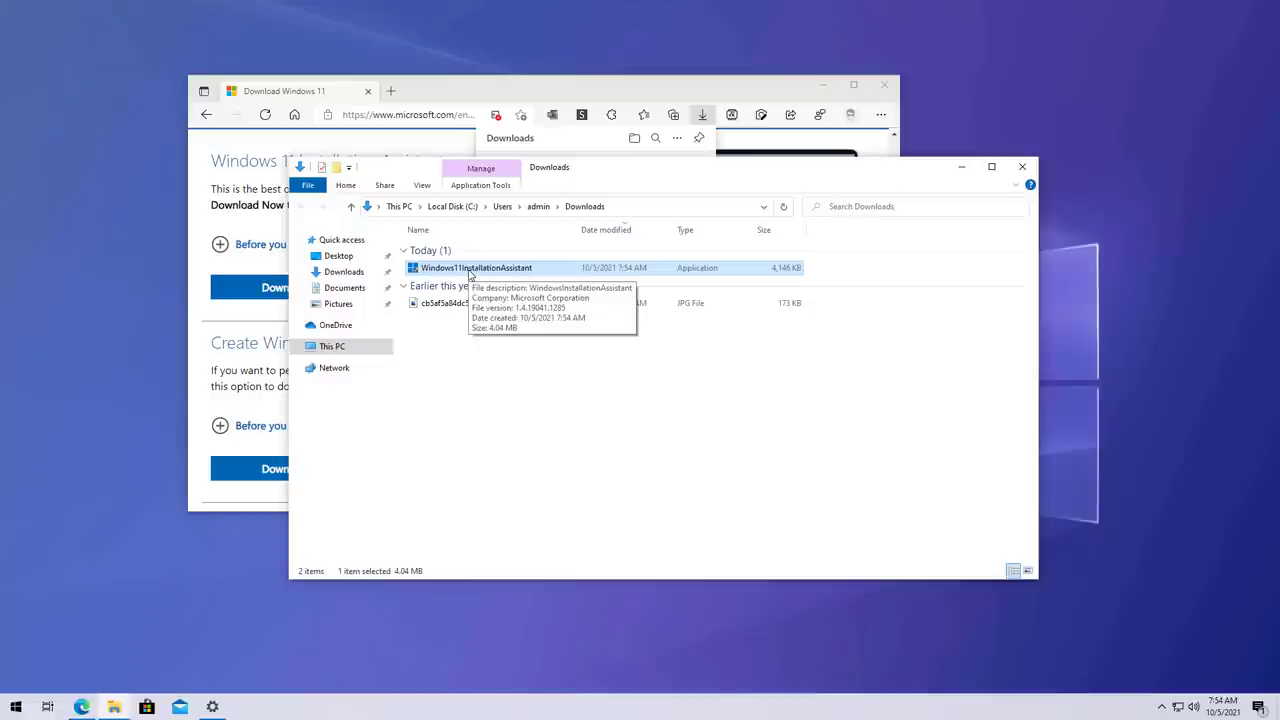
Run Windows11InstallationAssistant from File Explorer and approve the UAC prompt
double_click(470, 268)
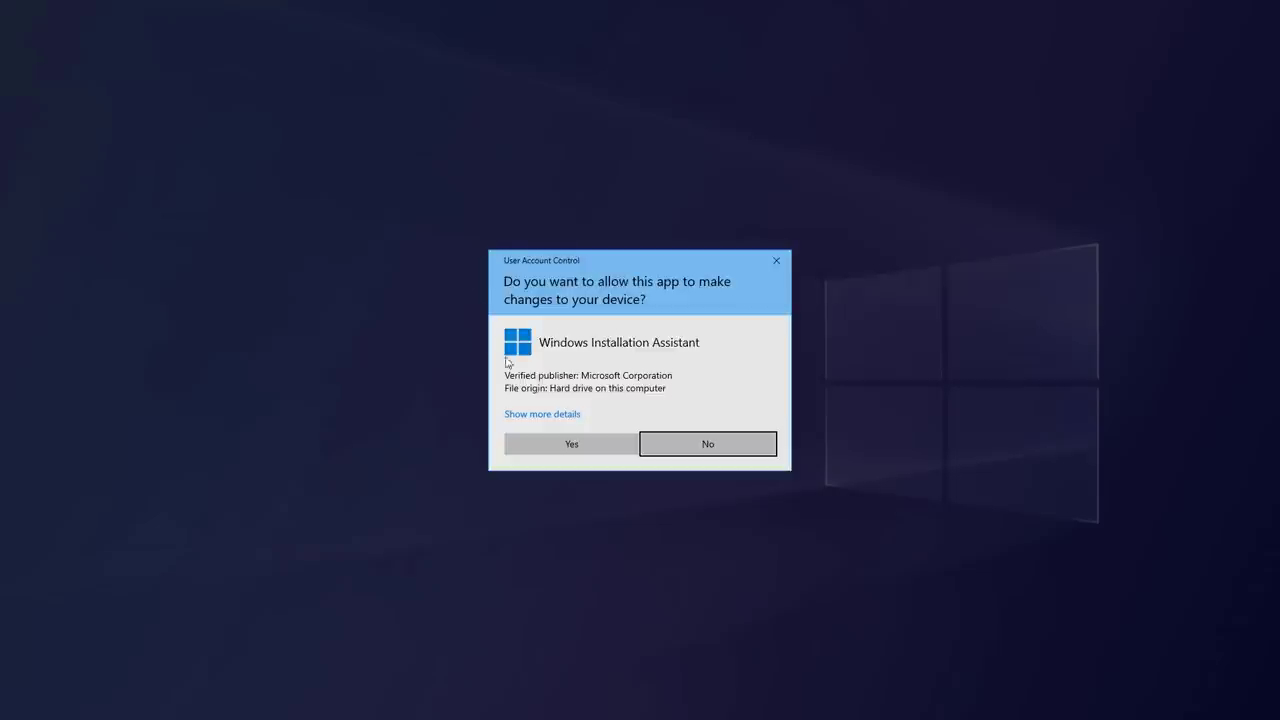
click(545, 446)
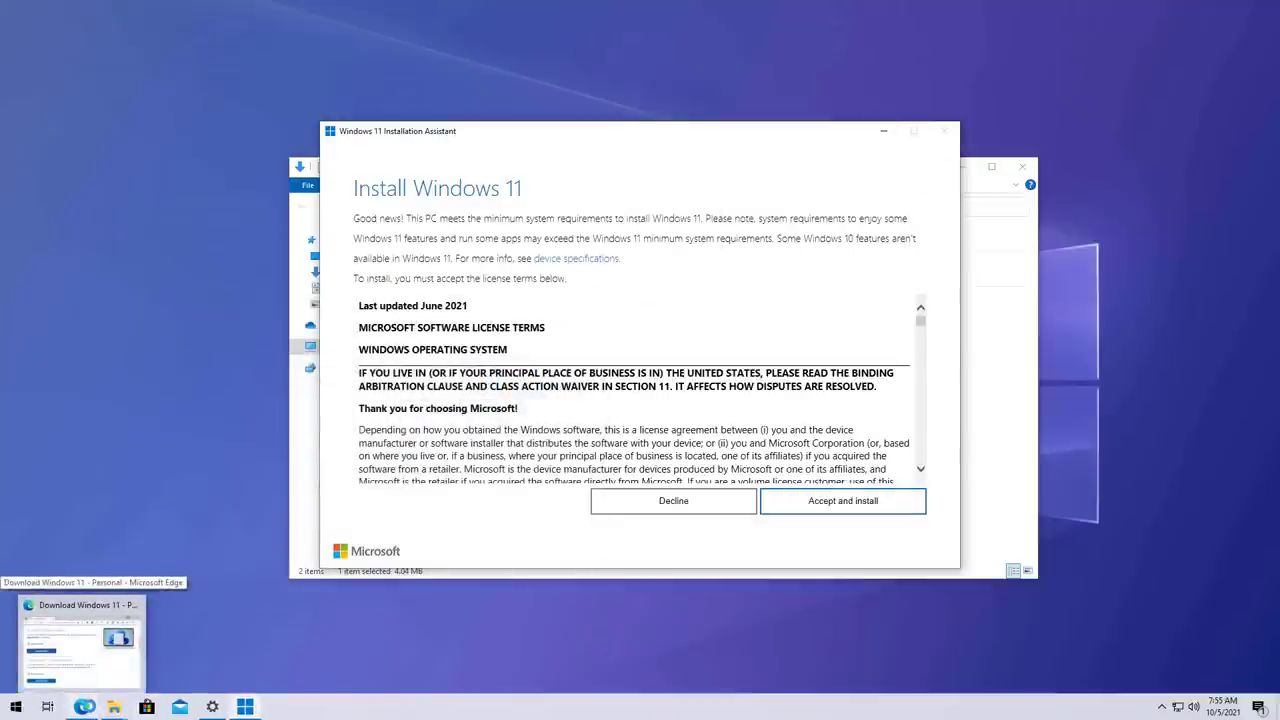
Close Edge and File Explorer, then scroll through and accept the license terms to install
right_click(84, 707)
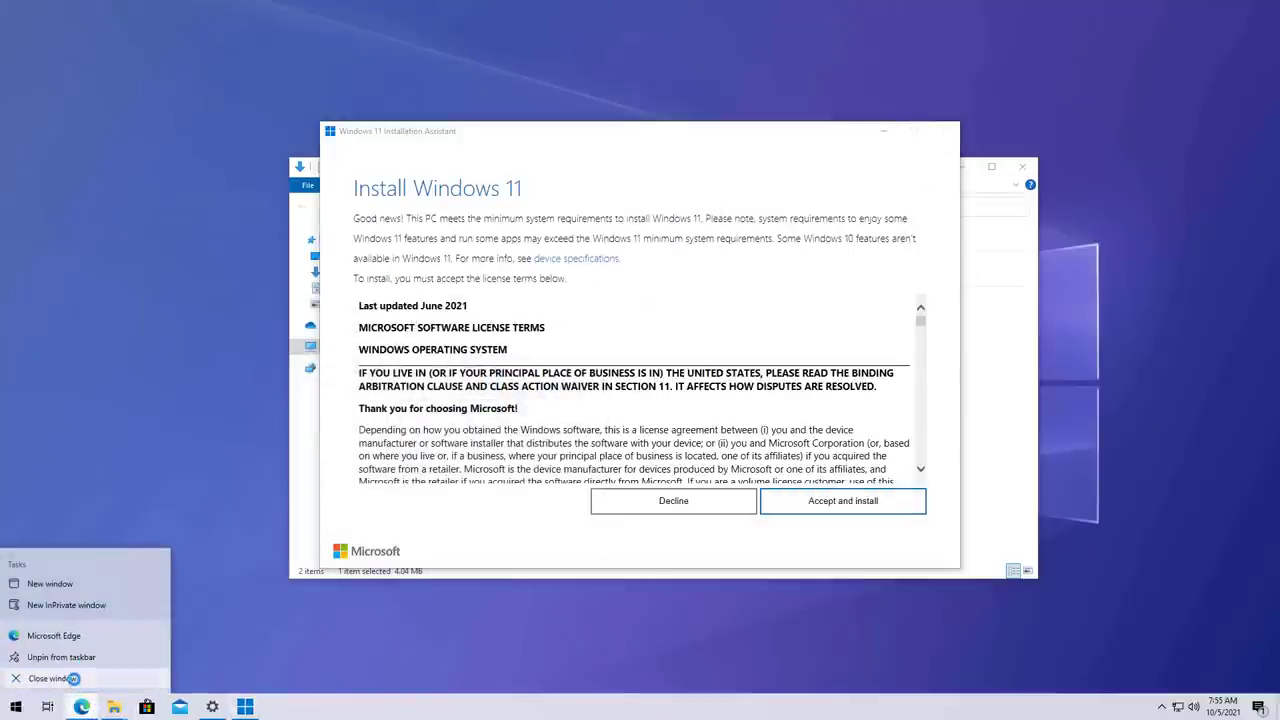
click(73, 678)
right_click(114, 707)
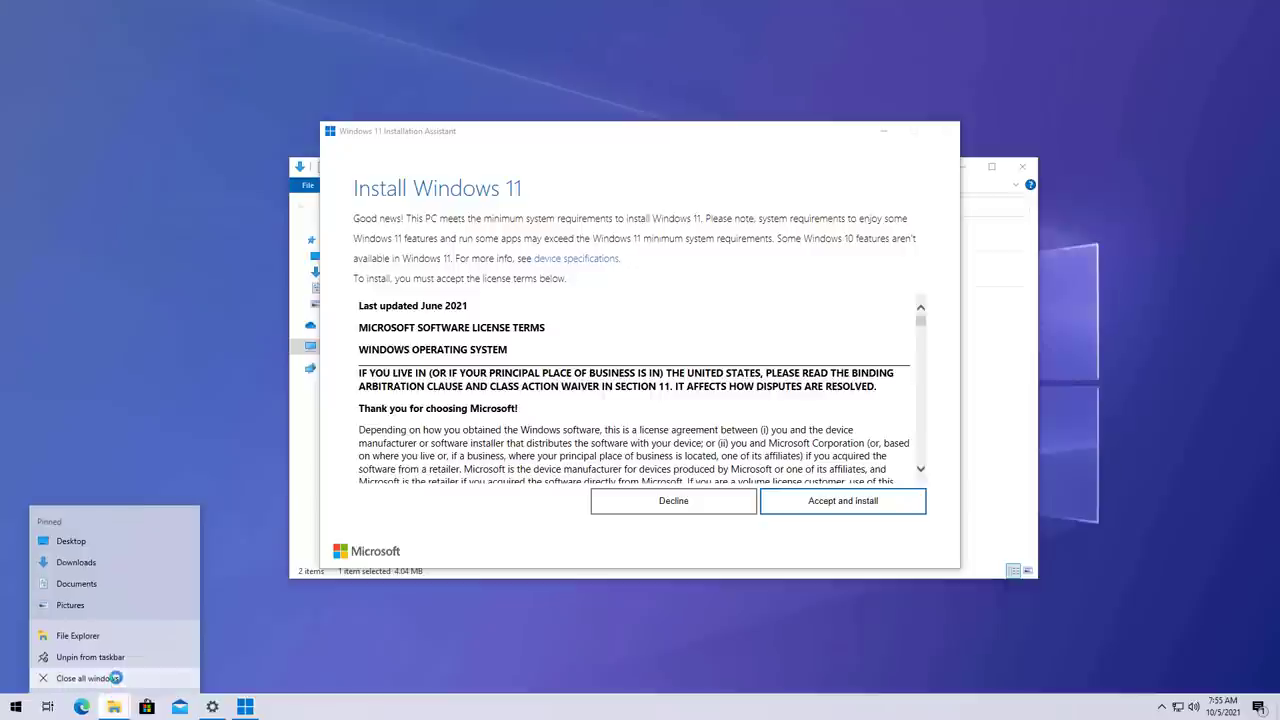
click(115, 678)
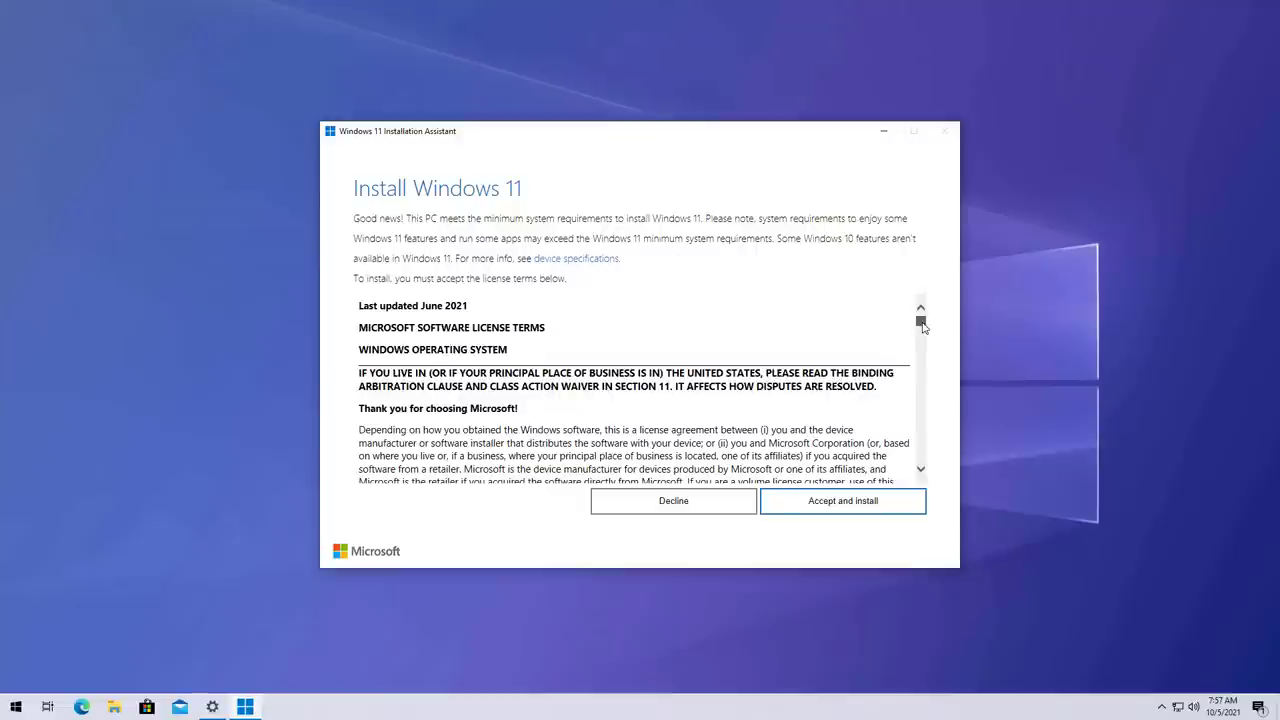
drag(921, 322, 920, 463)
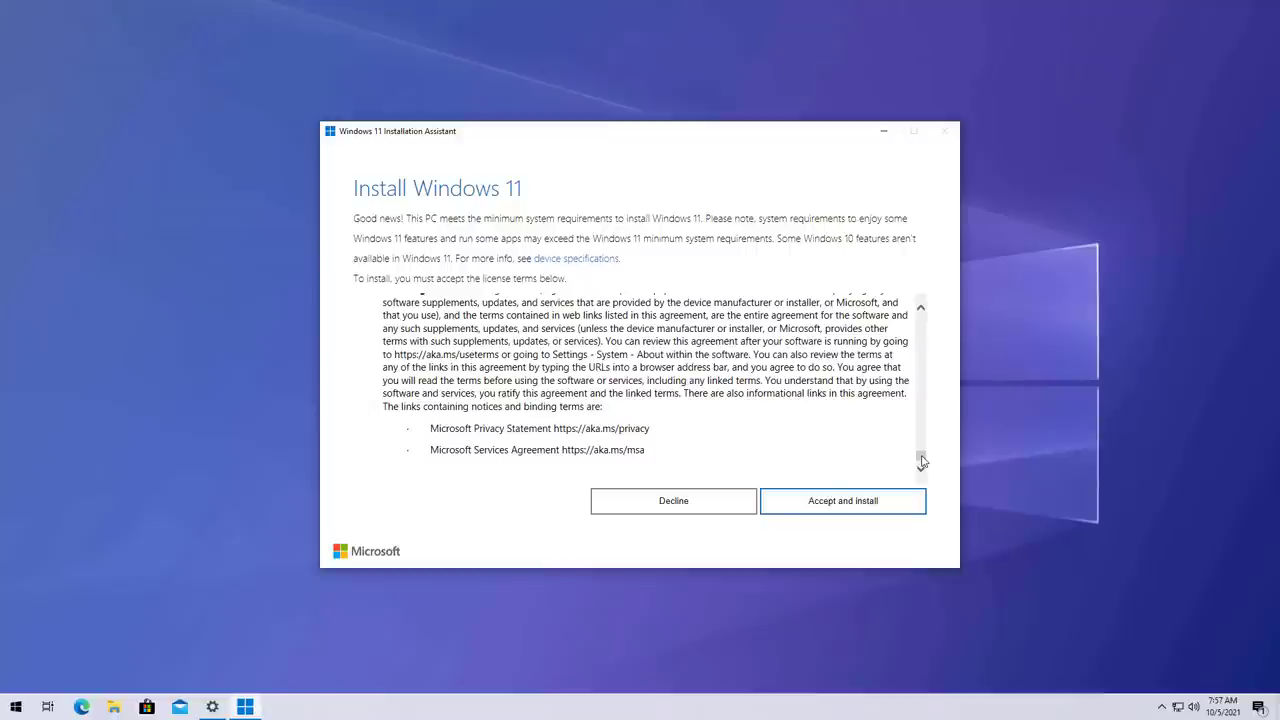
click(851, 509)
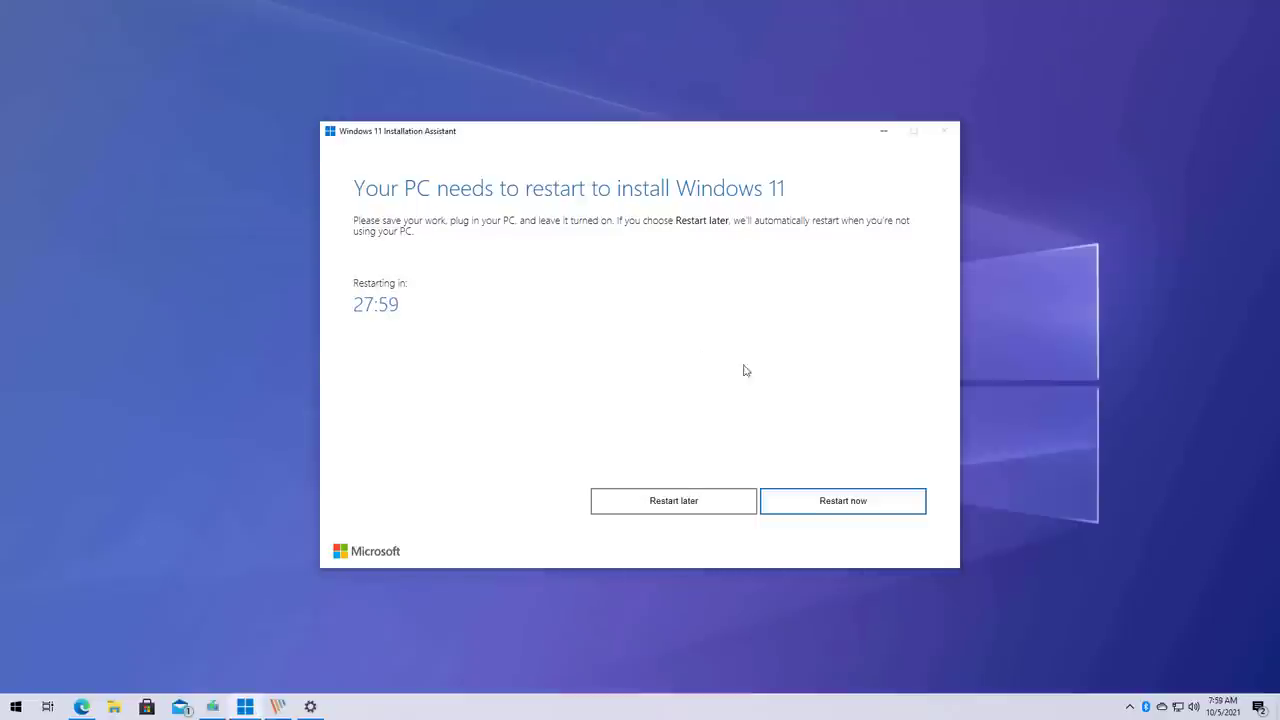
Restart the PC immediately once setup is ready to finish installing Windows 11
click(853, 507)
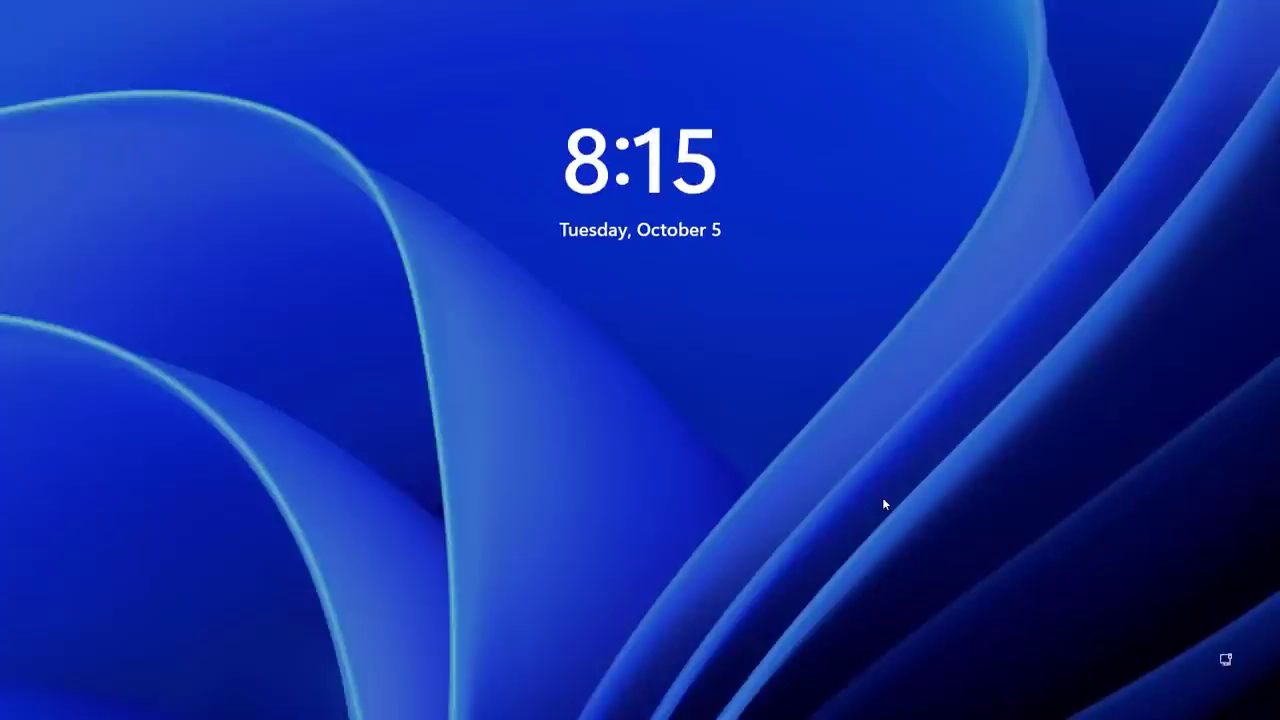
Dismiss the lock screen and sign in with the account PIN
click(882, 497)
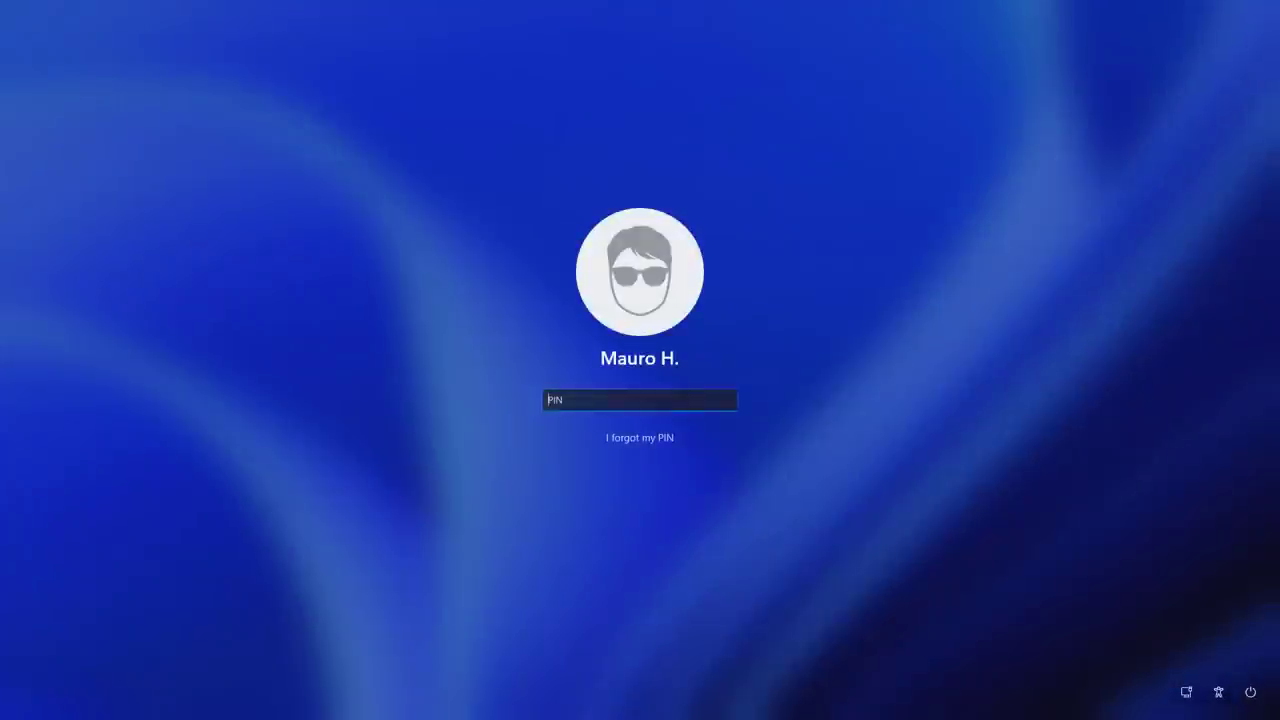
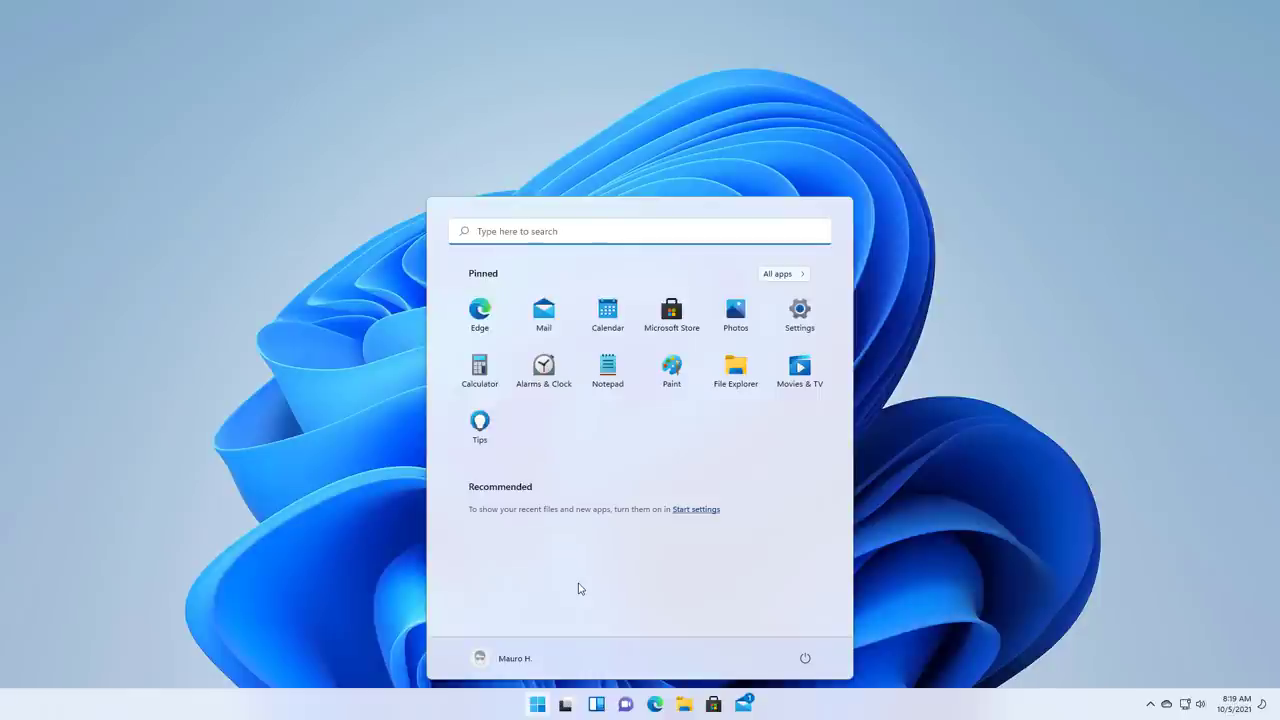
Open Settings' System About page to confirm Windows 11 Education version 21H2
click(810, 320)
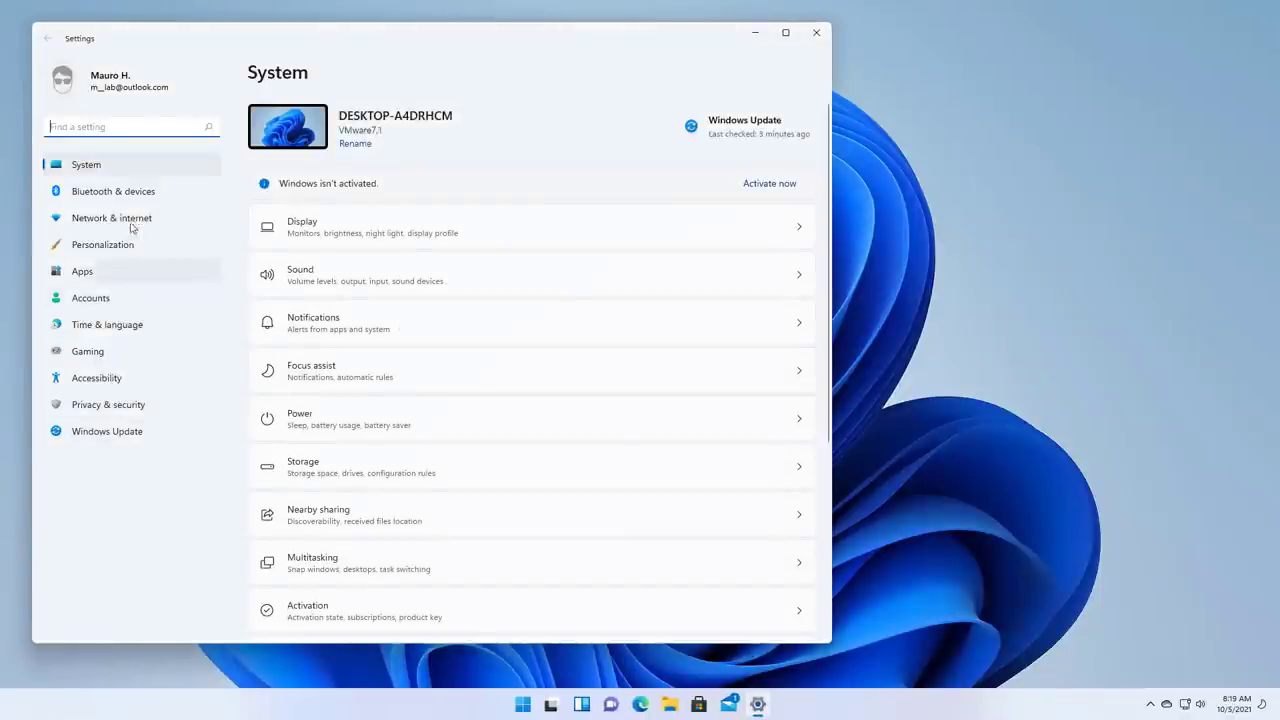
scroll(371, 266, down, 5)
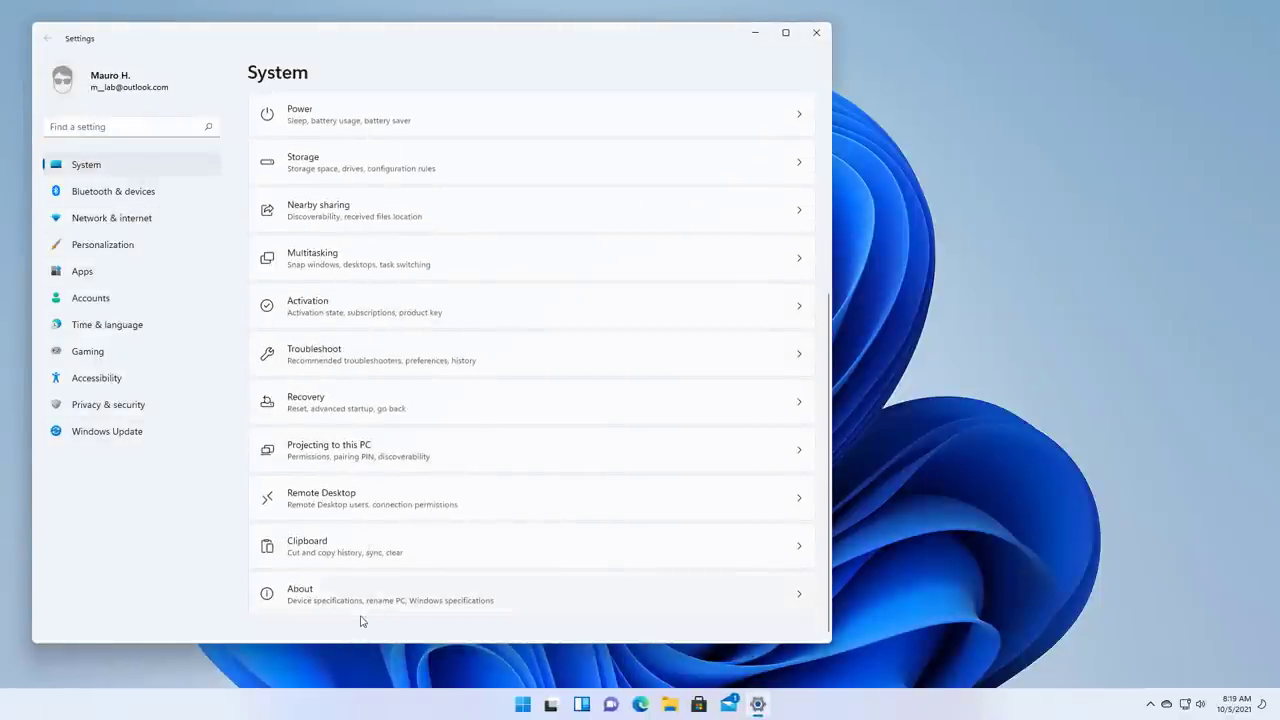
click(366, 596)
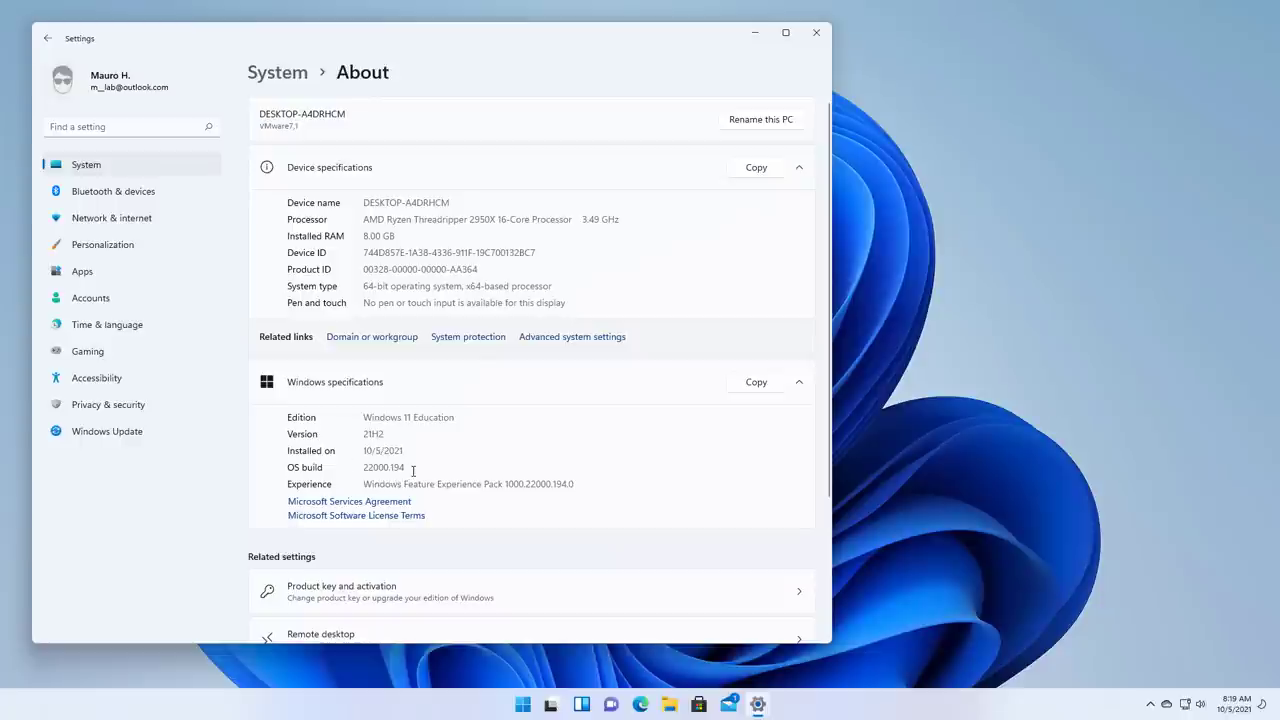
Close the Settings window with Alt+F4, leaving the desktop visible
key(alt+F4)
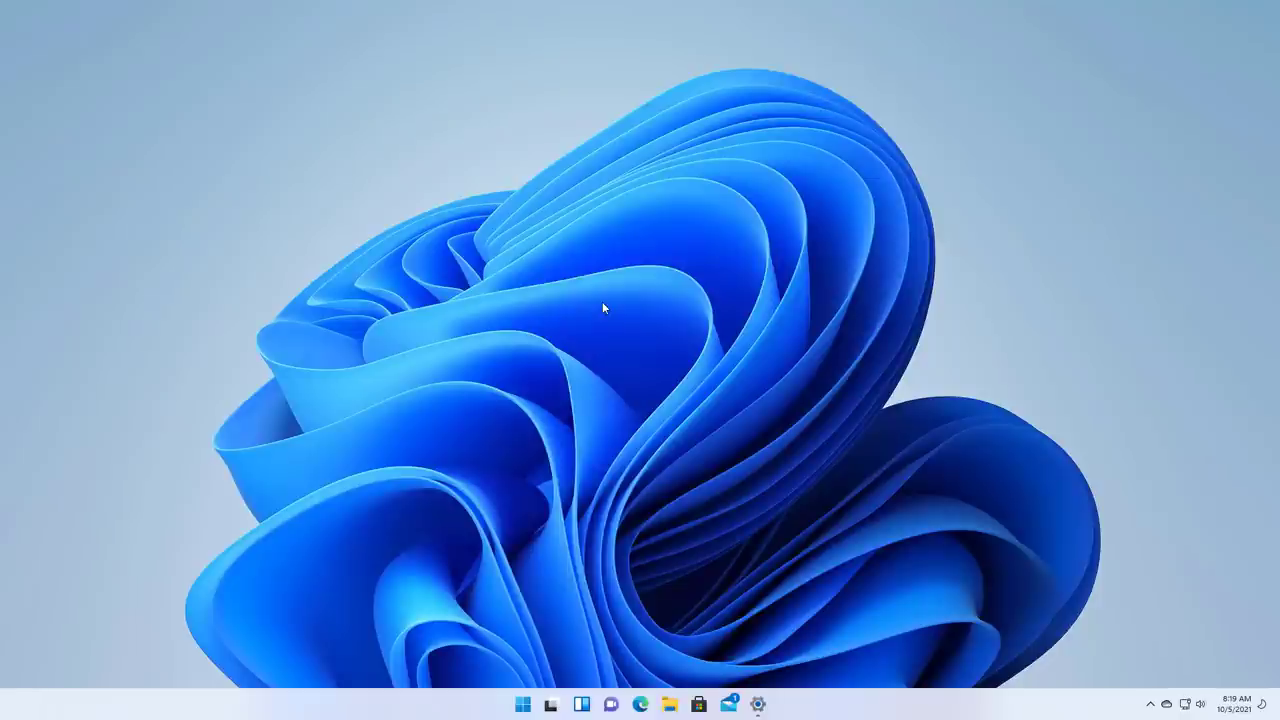